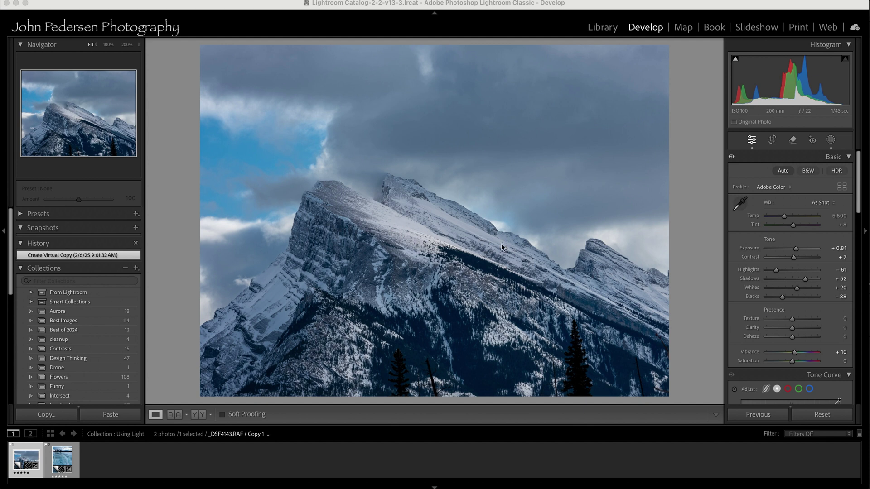
# Add a radial gradient mask over the lit snowy slope below the central peak, tilted to follow the slope
pyautogui.click(831, 140)
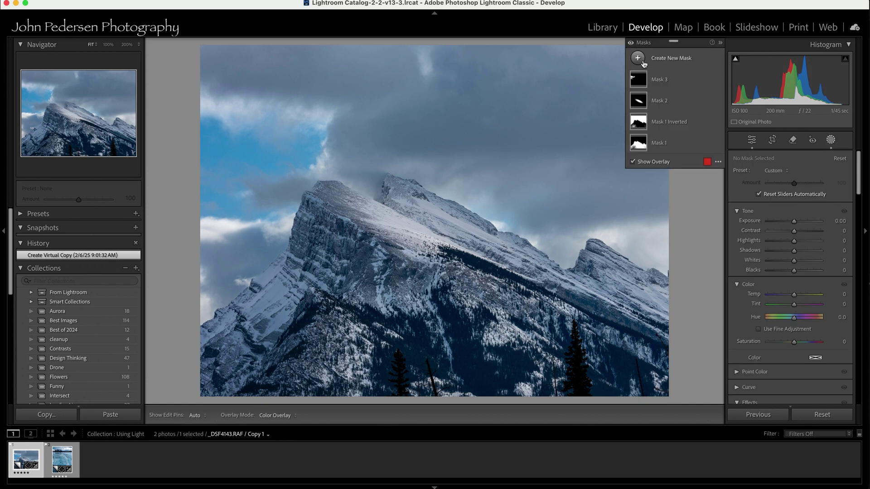
pyautogui.hotkey('shift', 'm')
pyautogui.moveTo(414, 232); pyautogui.dragTo(475, 265)
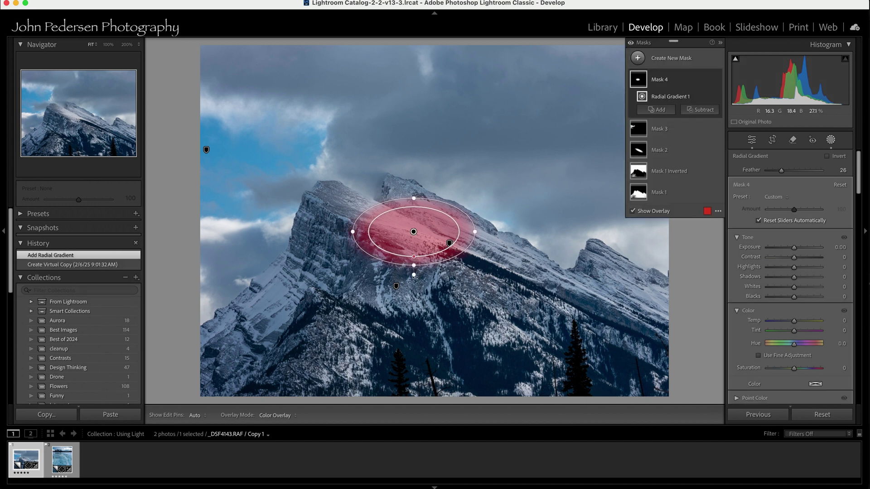
pyautogui.moveTo(414, 274); pyautogui.dragTo(393, 279)
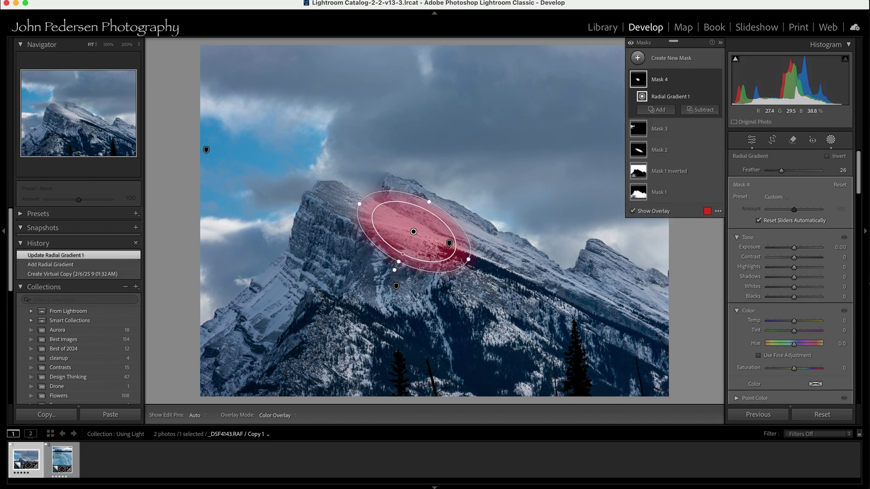
pyautogui.moveTo(414, 232); pyautogui.dragTo(418, 237)
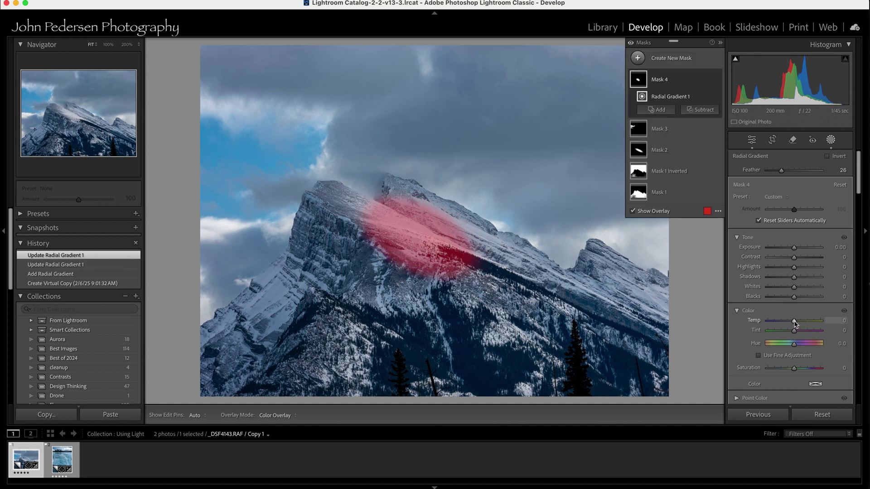
# Set the slope mask's Temp to 13 and Whites to 12, then slightly enlarge its ellipse and shift it up the ridge
pyautogui.moveTo(794, 322); pyautogui.dragTo(800, 323)
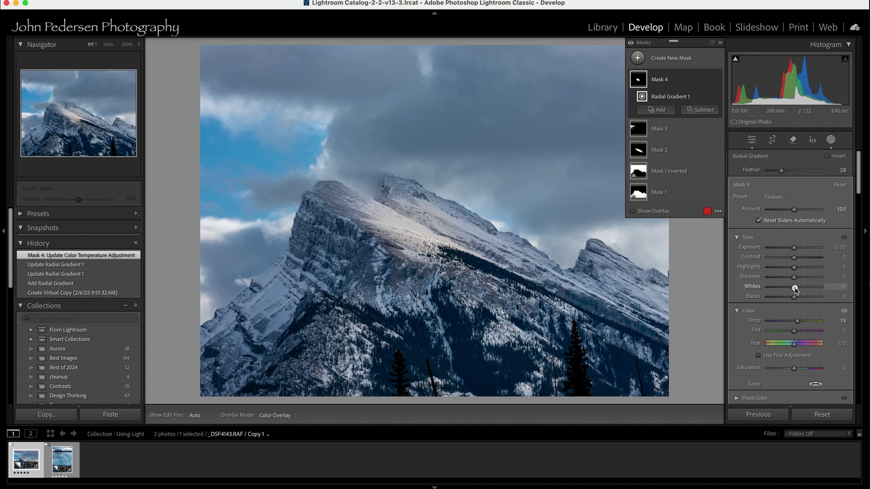
pyautogui.moveTo(794, 288); pyautogui.dragTo(798, 288)
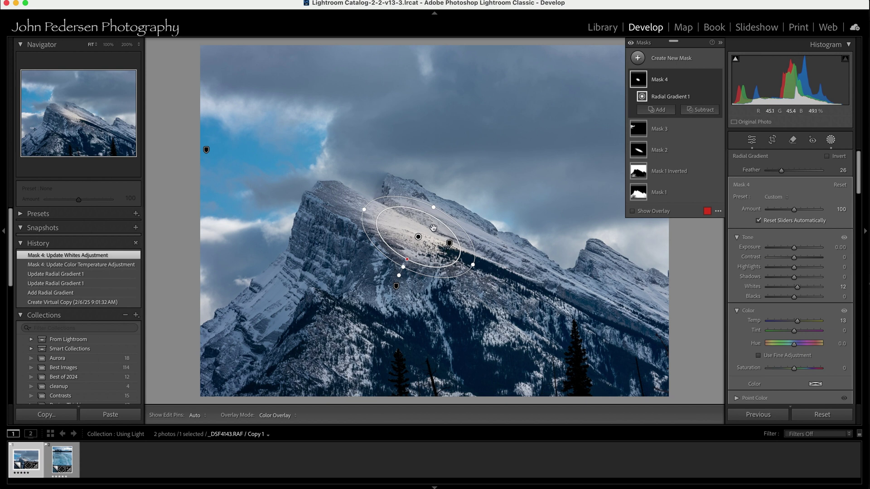
pyautogui.hotkey('shift', 'w')
pyautogui.moveTo(436, 205); pyautogui.dragTo(436, 202)
pyautogui.moveTo(419, 237); pyautogui.dragTo(423, 233)
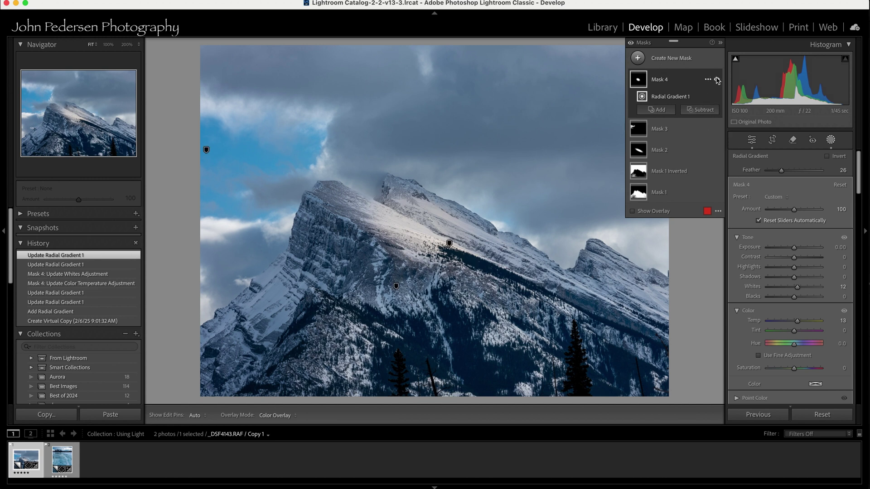
# Toggle the visibility of Mask 4 to compare the slope with and without its adjustments
pyautogui.click(717, 80)
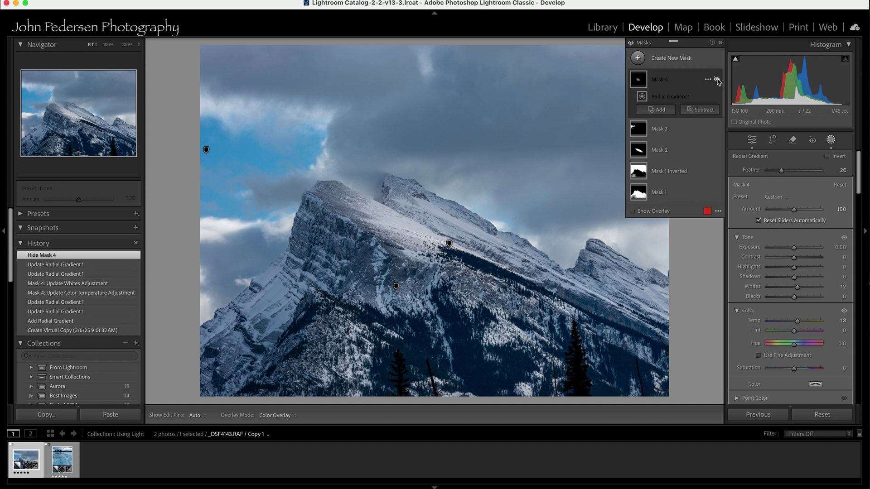
pyautogui.click(717, 80)
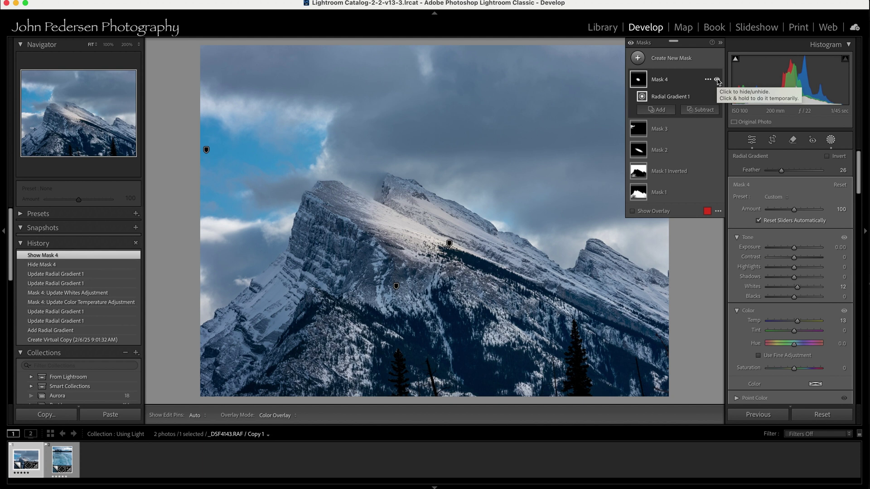
pyautogui.click(717, 80)
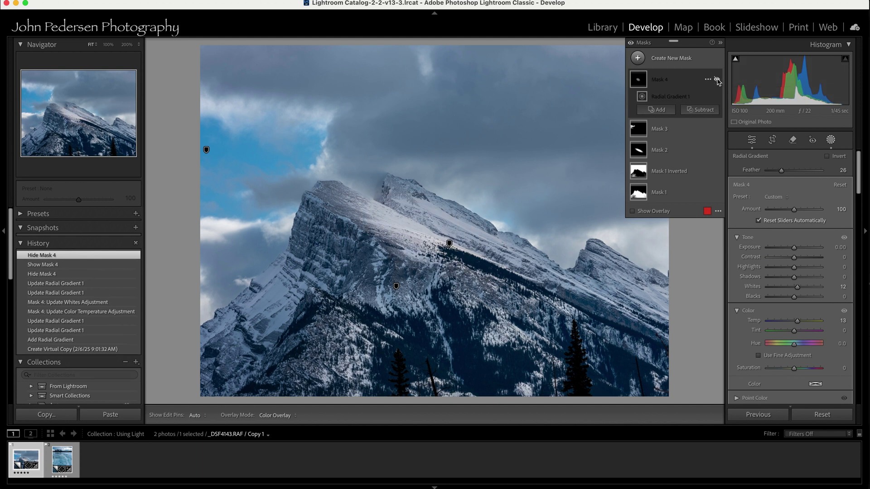
pyautogui.click(717, 80)
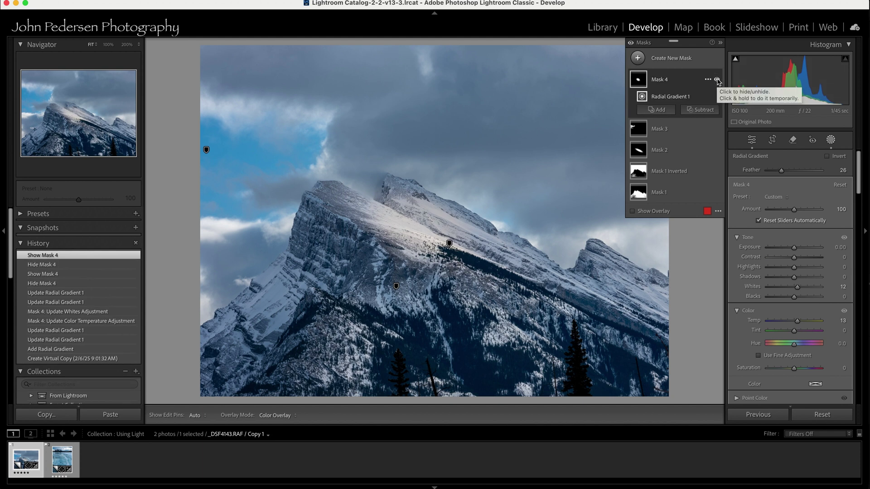
# Create another radial gradient mask over the lower-right mountainside above the large tree, tilted along the slope
pyautogui.click(638, 57)
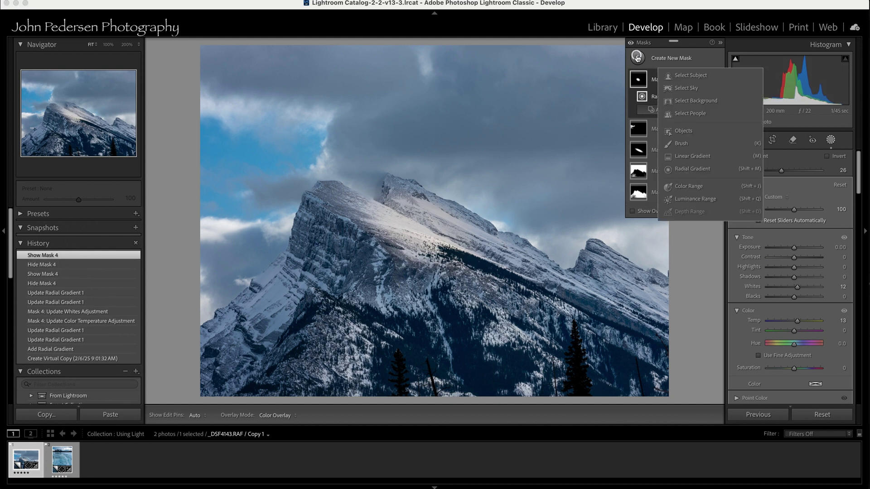
pyautogui.click(687, 169)
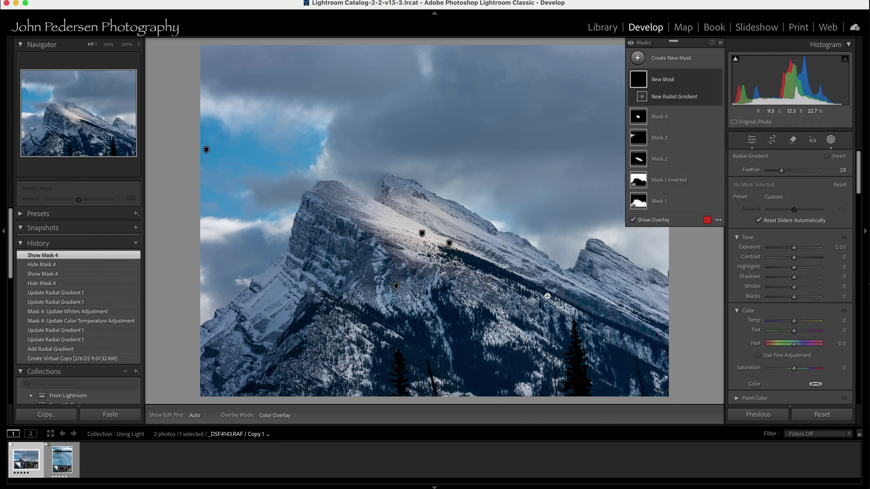
pyautogui.moveTo(548, 296); pyautogui.dragTo(609, 318)
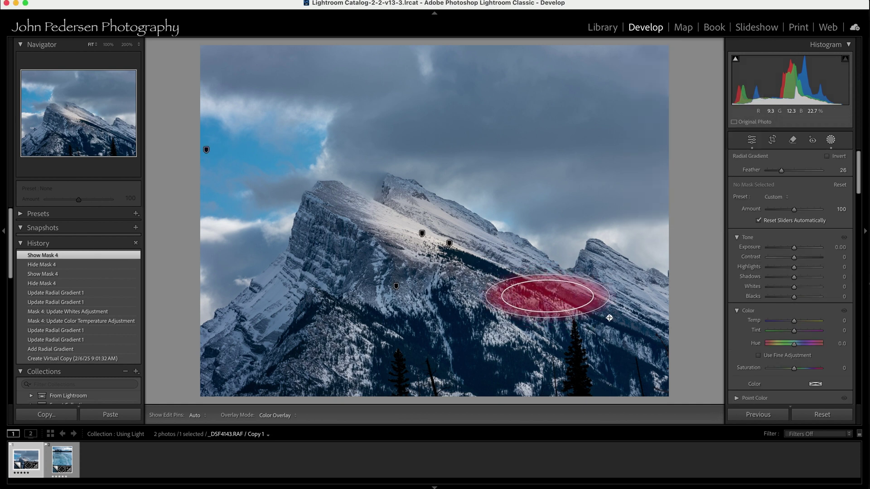
pyautogui.moveTo(547, 331); pyautogui.dragTo(532, 329)
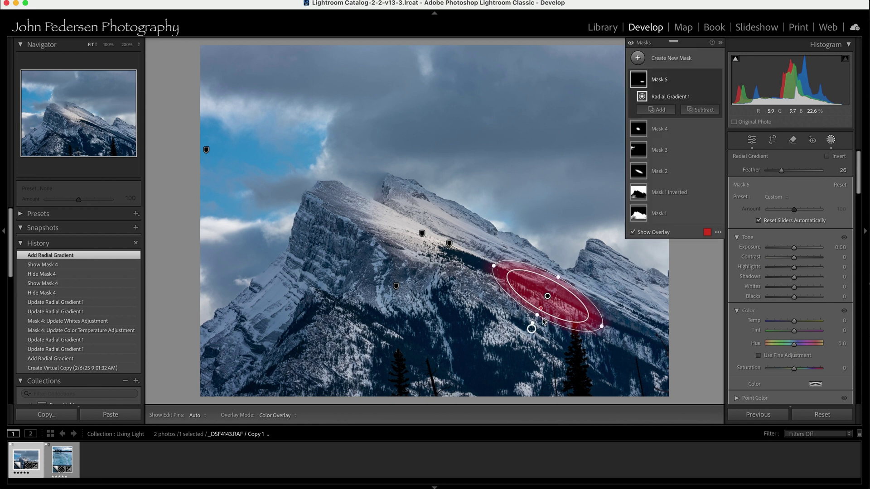
pyautogui.moveTo(547, 296); pyautogui.dragTo(562, 314)
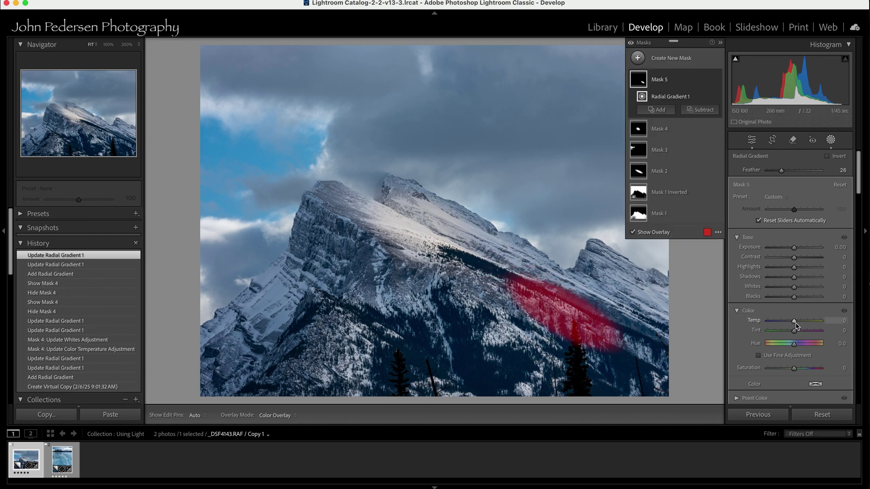
# Warm and brighten the lower-right slope mask with Temp 18 and Whites 27
pyautogui.moveTo(796, 324); pyautogui.dragTo(798, 324)
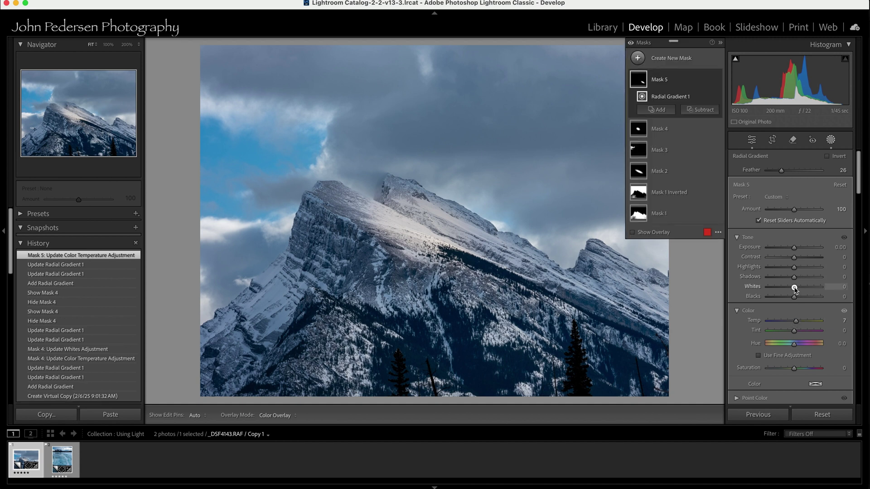
pyautogui.moveTo(795, 289); pyautogui.dragTo(802, 290)
pyautogui.moveTo(797, 324); pyautogui.dragTo(799, 323)
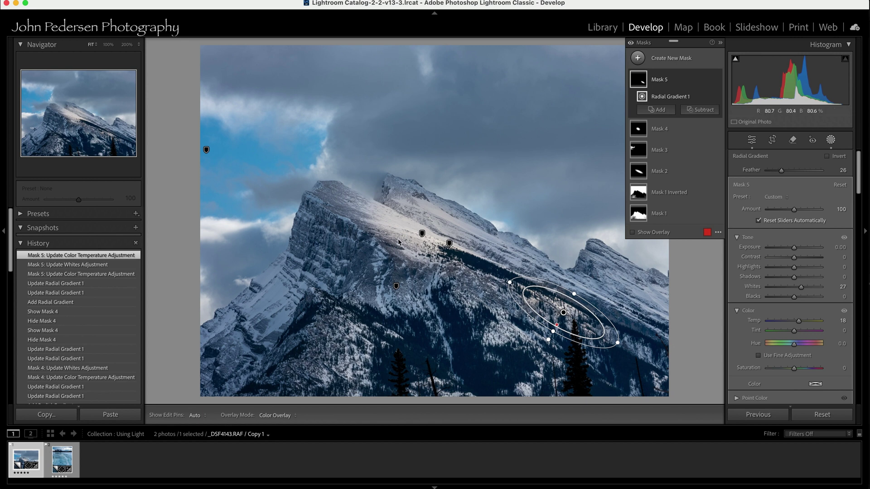
# Open the frozen lake photo and create an automatic sky mask on it
pyautogui.click(75, 456)
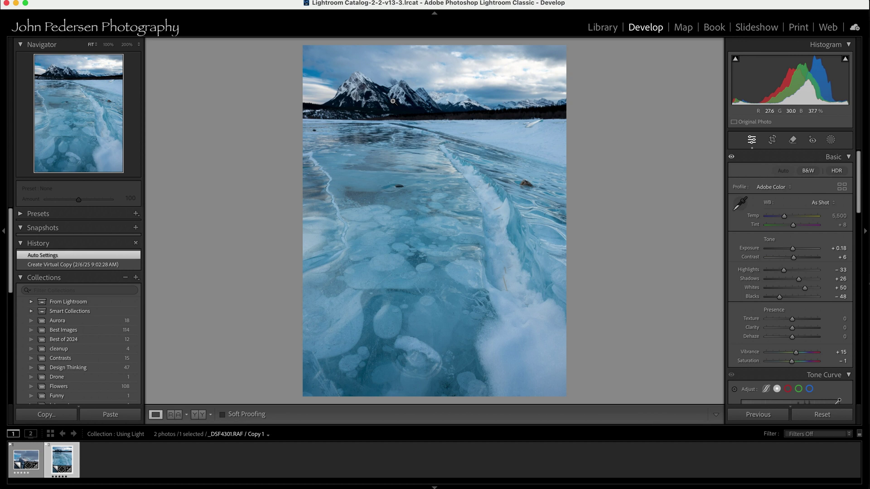
pyautogui.click(831, 140)
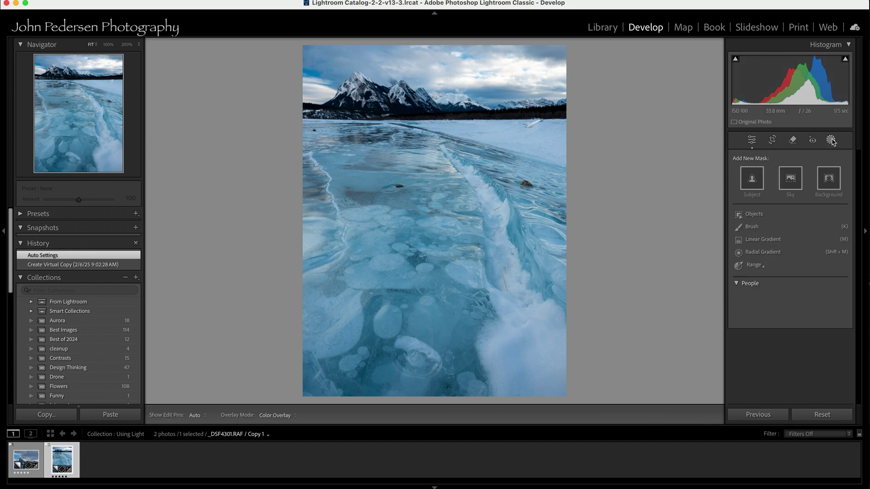
pyautogui.click(789, 182)
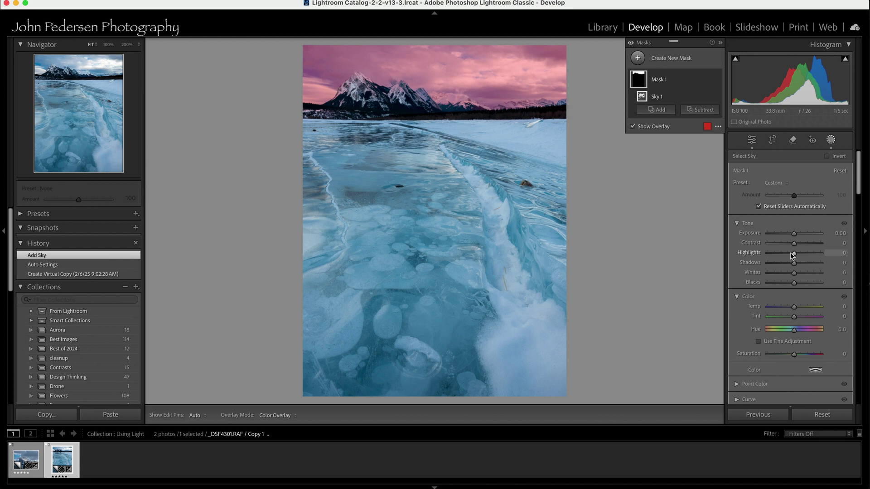
# Adjust the sky mask to Highlights -51, Temp 11, Exposure -0.14 and Whites 10
pyautogui.moveTo(794, 255); pyautogui.dragTo(781, 255)
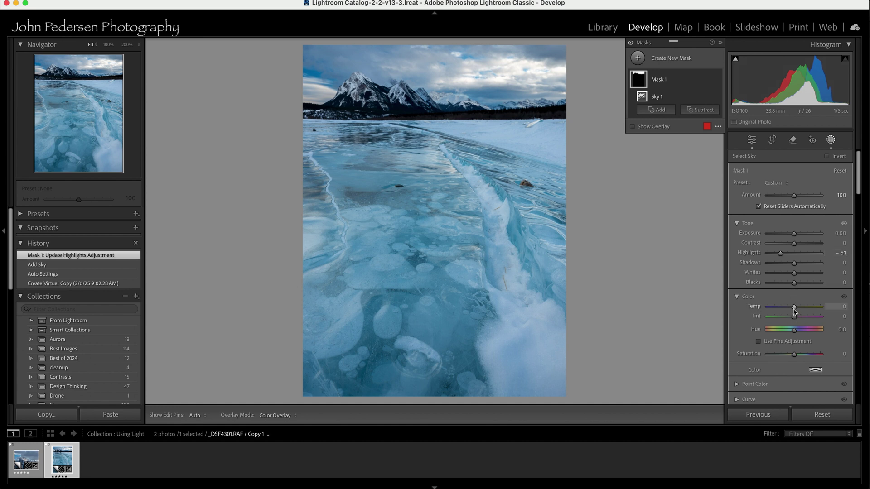
pyautogui.moveTo(794, 309); pyautogui.dragTo(798, 310)
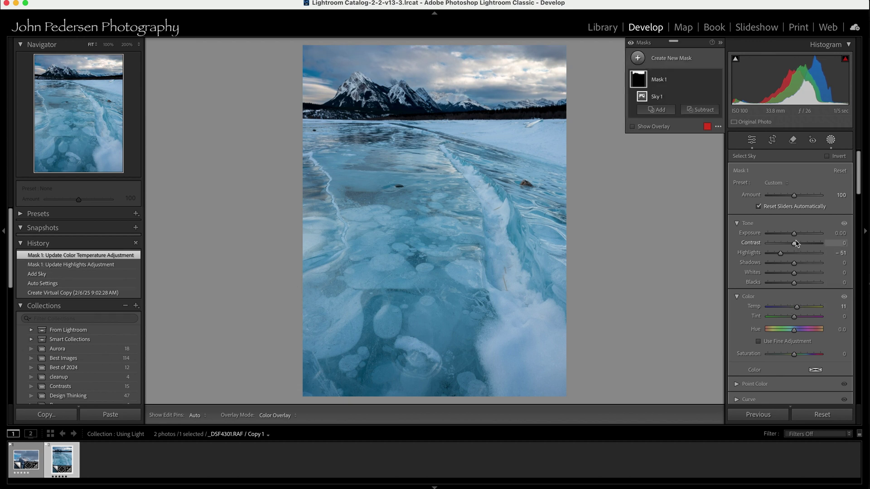
pyautogui.moveTo(795, 235); pyautogui.dragTo(795, 236)
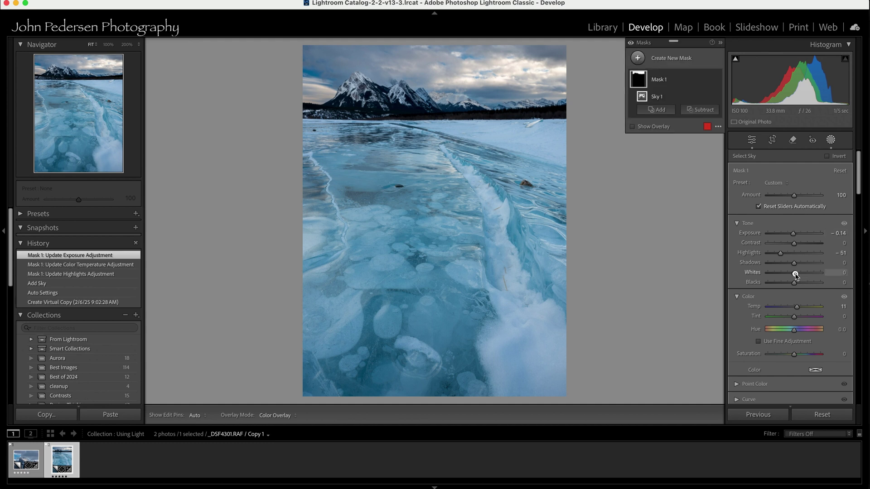
pyautogui.moveTo(795, 274); pyautogui.dragTo(799, 274)
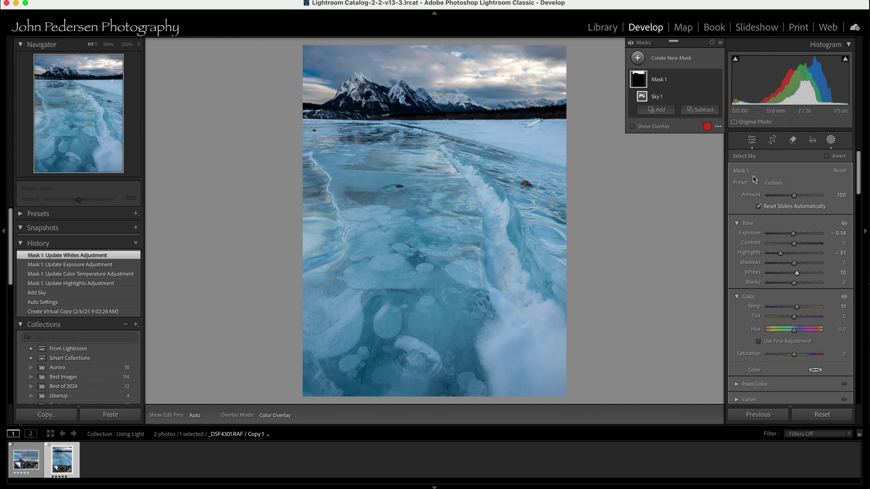
# Toggle the visibility of Mask 1 repeatedly to compare the sky before and after its adjustments
pyautogui.click(718, 79)
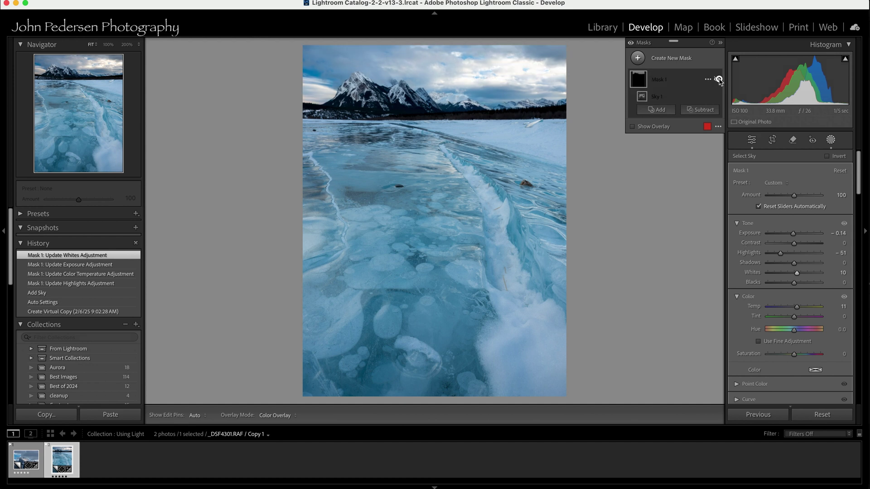
pyautogui.click(718, 80)
pyautogui.click(718, 79)
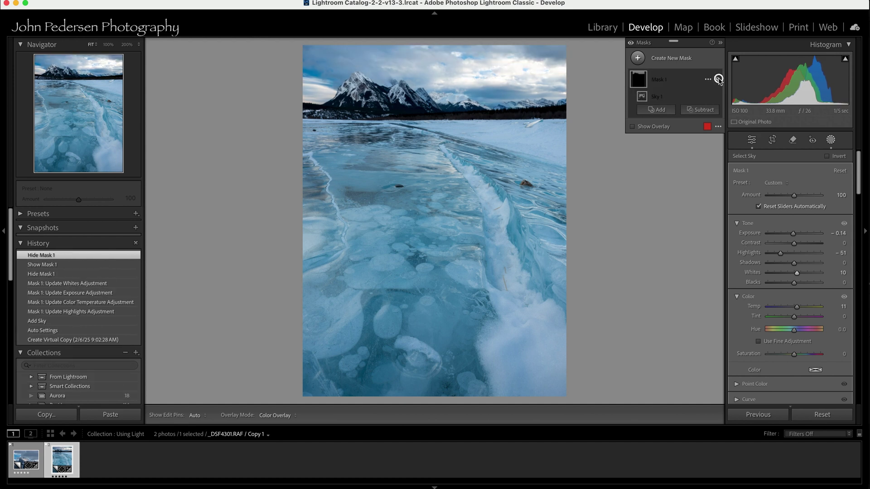
pyautogui.click(719, 80)
pyautogui.click(719, 79)
pyautogui.click(718, 80)
pyautogui.click(718, 80)
pyautogui.click(718, 80)
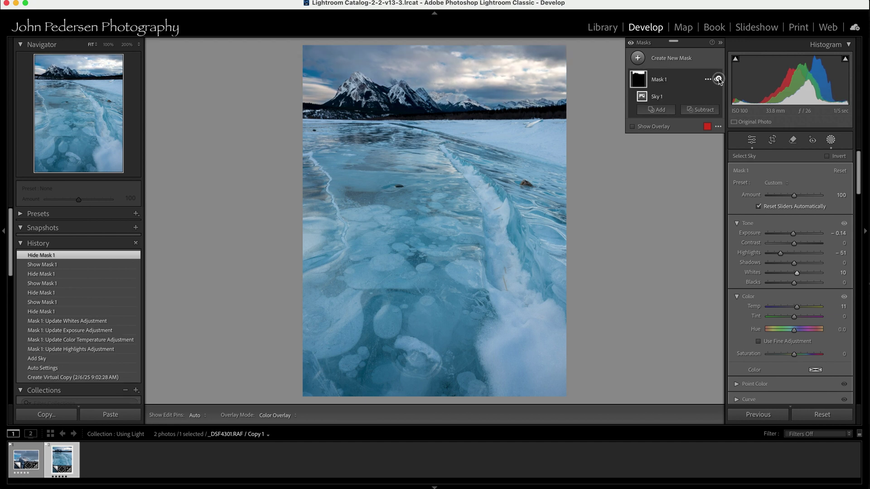
pyautogui.click(719, 79)
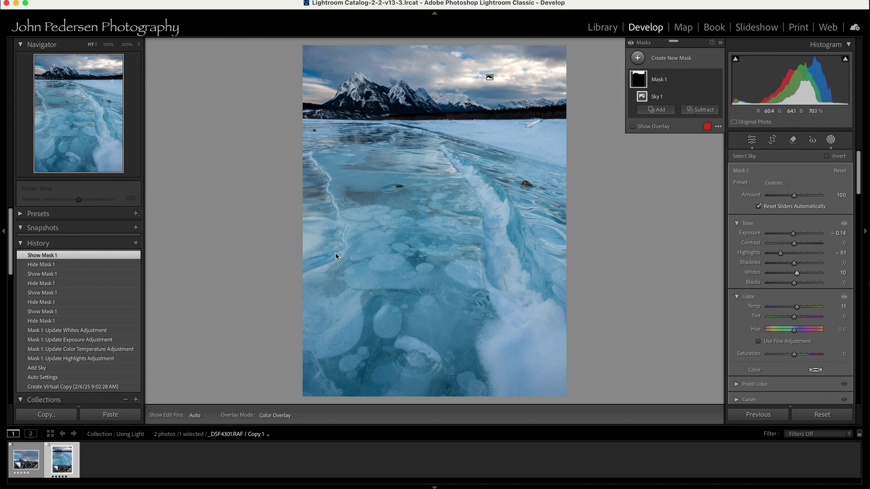
# Create a linear gradient mask covering the frozen lake, fading out upward across the far shoreline
pyautogui.click(636, 60)
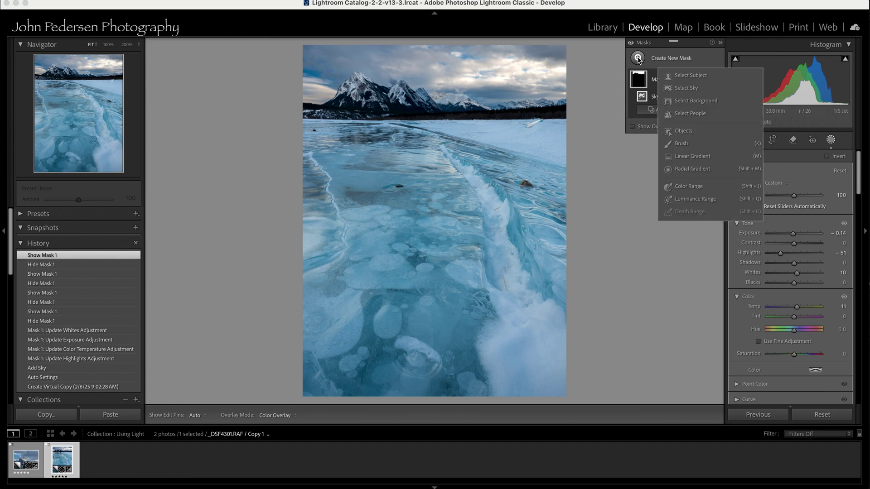
pyautogui.click(685, 156)
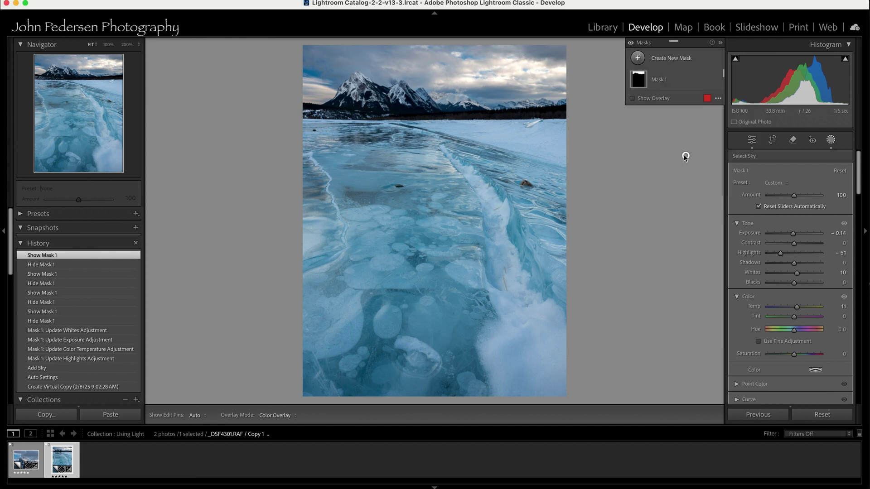
pyautogui.moveTo(397, 159); pyautogui.dragTo(396, 95)
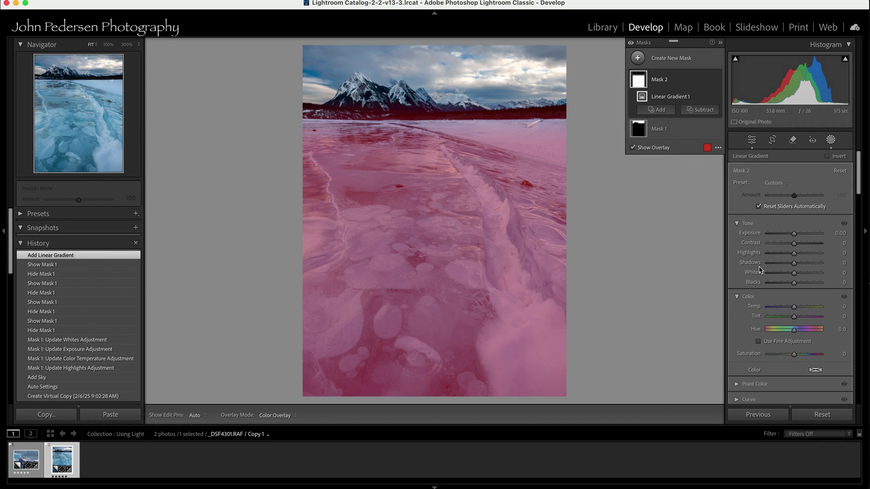
# Set the lake gradient mask's Whites to 22 and Blacks to -11
pyautogui.click(794, 273)
pyautogui.moveTo(794, 275); pyautogui.dragTo(801, 275)
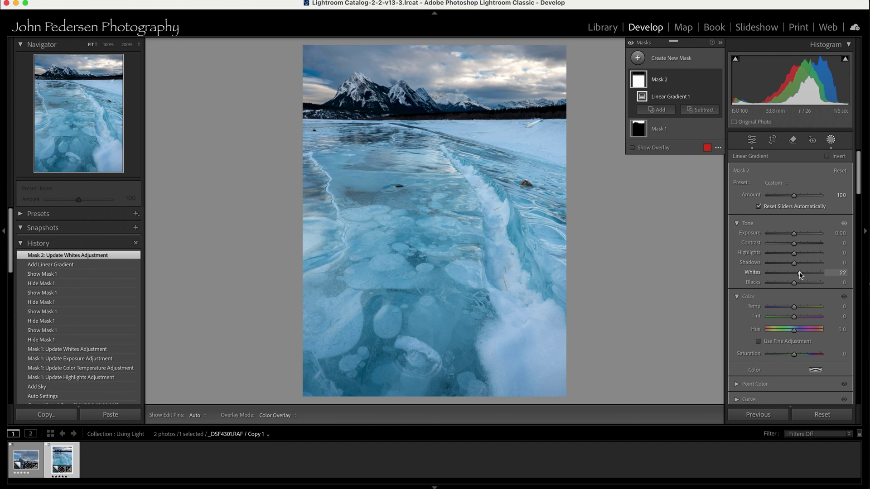
pyautogui.moveTo(796, 284); pyautogui.dragTo(792, 285)
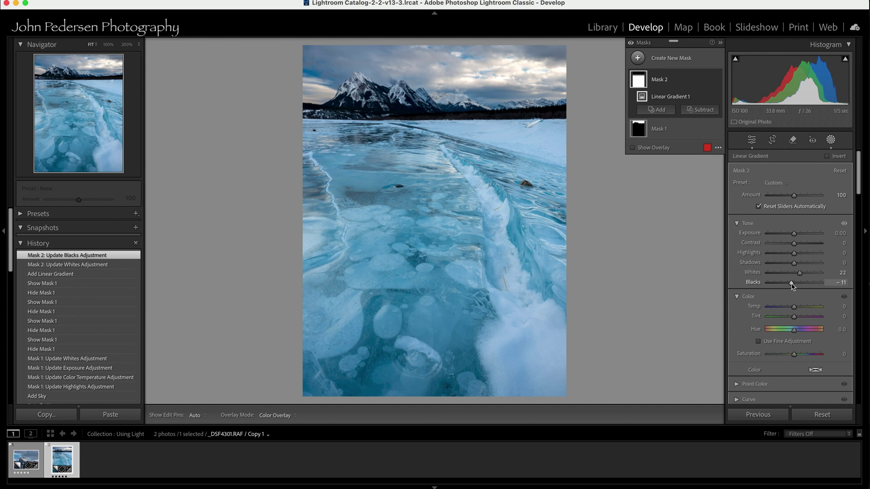
pyautogui.scroll(-1, 793, 286)
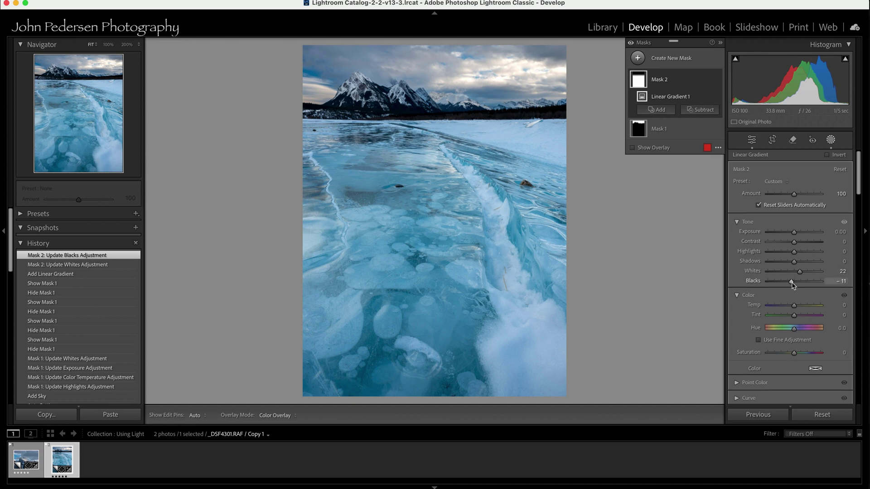
# Set the lake gradient mask's Blacks to -23 and Whites to 33, and compare the lake with the mask hidden and shown
pyautogui.moveTo(792, 282); pyautogui.dragTo(788, 282)
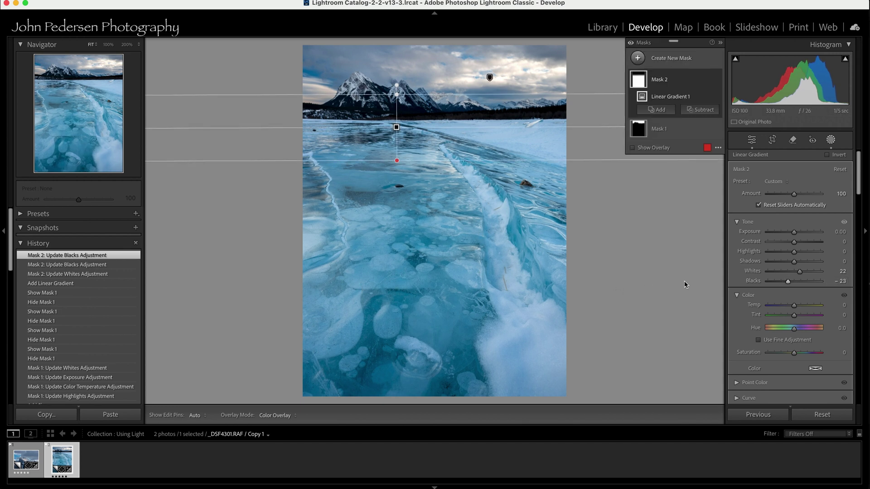
pyautogui.moveTo(800, 274); pyautogui.dragTo(803, 273)
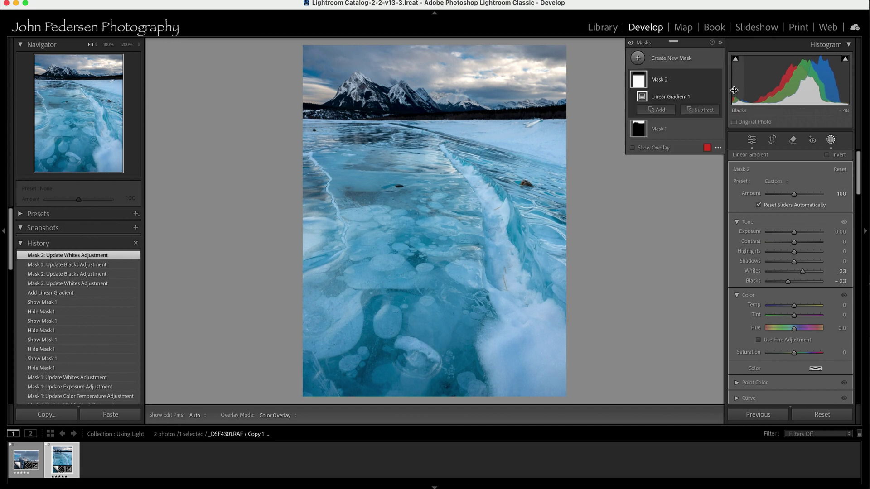
pyautogui.click(717, 80)
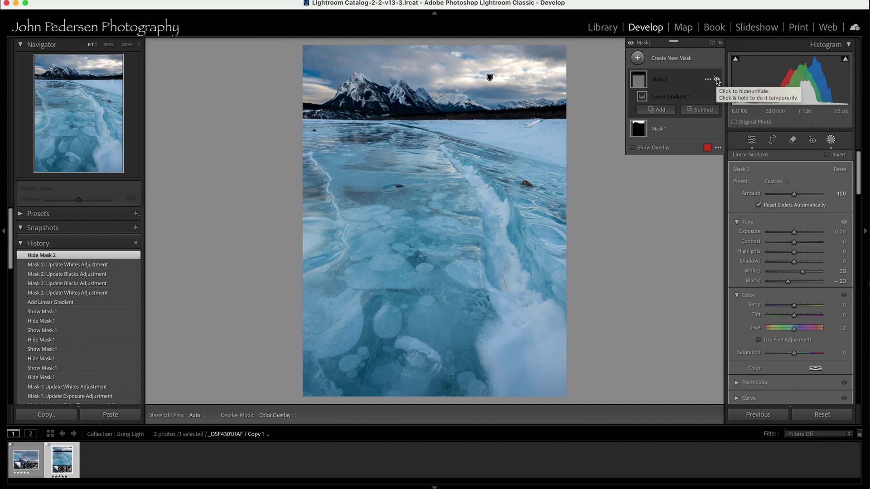
pyautogui.click(717, 80)
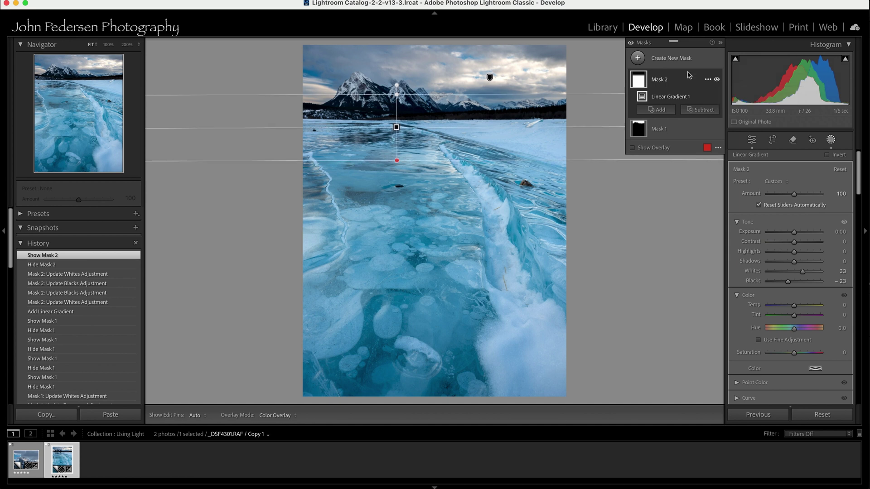
# Create a radial gradient mask over the frozen bubbles in the foreground ice, positioned lower and stretched vertically to near the photo's bottom edge
pyautogui.click(637, 57)
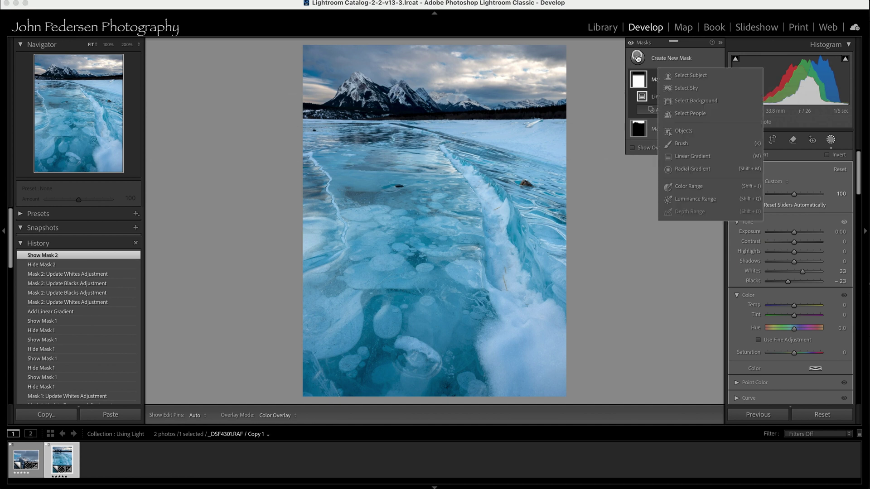
pyautogui.click(682, 169)
pyautogui.moveTo(400, 240); pyautogui.dragTo(482, 335)
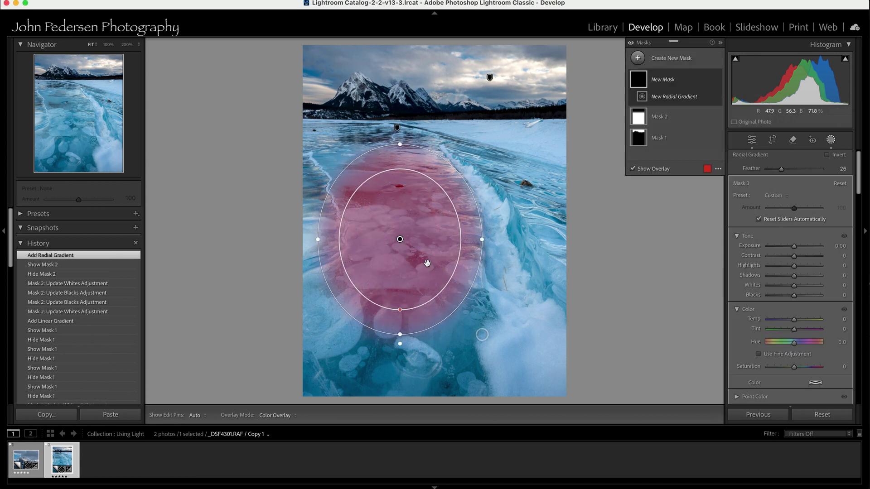
pyautogui.moveTo(399, 239); pyautogui.dragTo(408, 268)
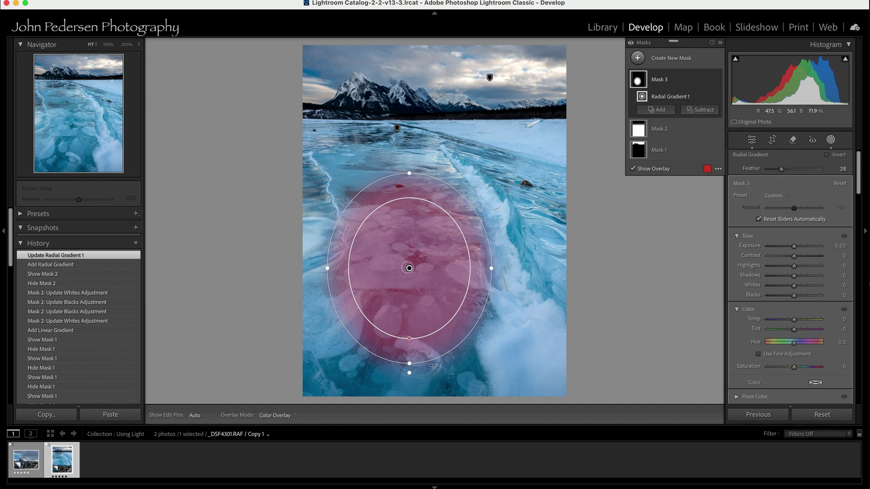
pyautogui.moveTo(409, 363); pyautogui.dragTo(409, 395)
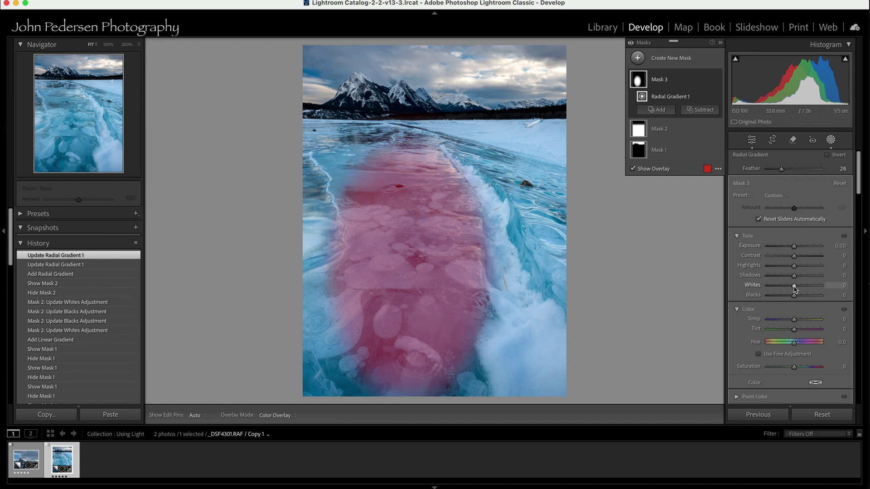
# Adjust the radial mask over the bubbles to Whites 30, Blacks -6, Contrast 9 and Temp 4
pyautogui.moveTo(794, 290)
pyautogui.mouseDown()
pyautogui.moveTo(803, 290)
pyautogui.moveTo(793, 295)
pyautogui.mouseUp()
pyautogui.moveTo(795, 258); pyautogui.dragTo(797, 258)
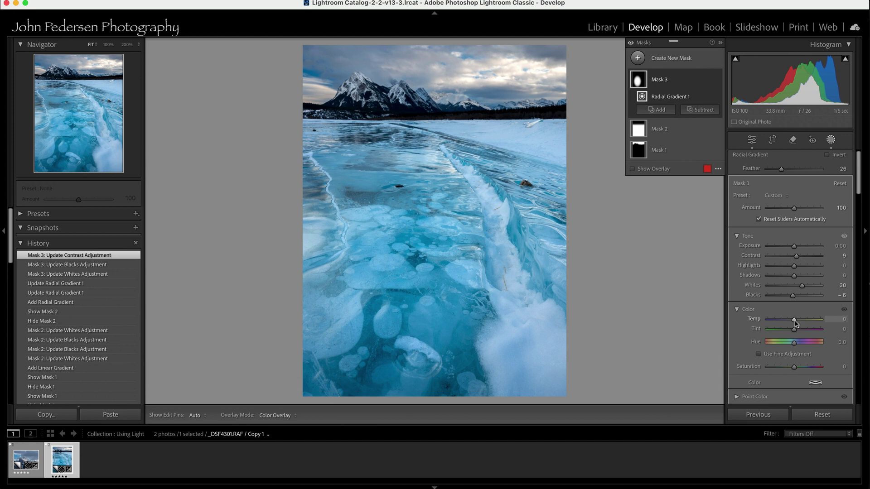
pyautogui.scroll(1, 794, 323)
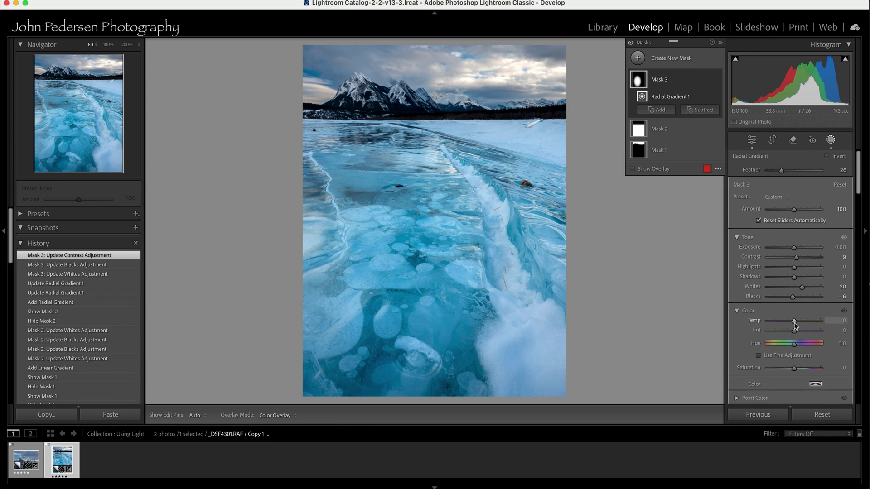
pyautogui.moveTo(795, 325); pyautogui.dragTo(795, 325)
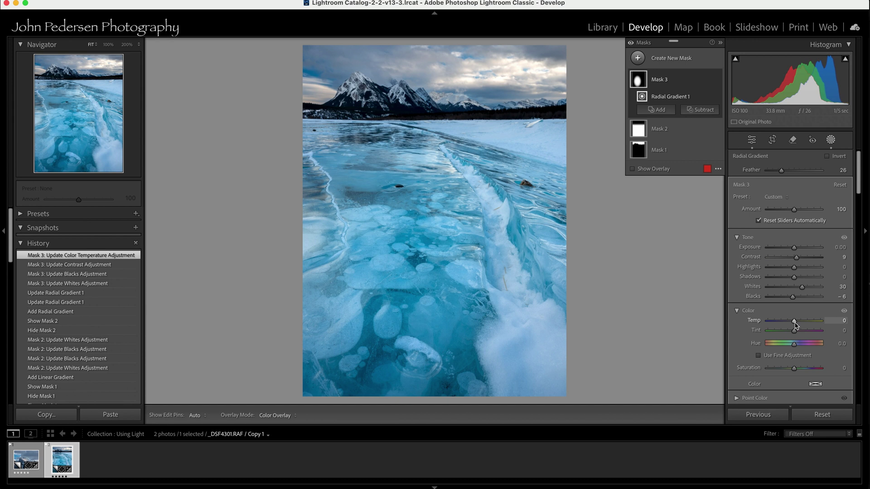
pyautogui.moveTo(796, 325); pyautogui.dragTo(796, 324)
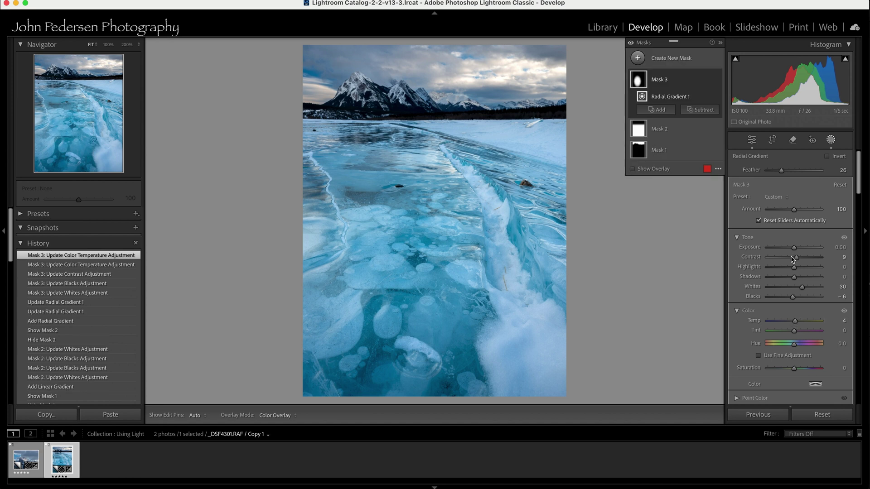
# Toggle the visibility of Mask 3 repeatedly to compare the bubble area before and after its adjustments
pyautogui.click(717, 81)
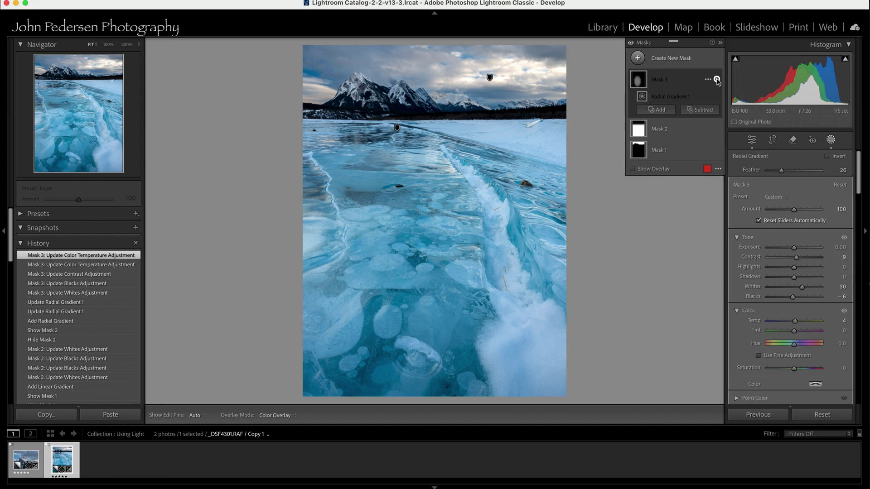
pyautogui.click(718, 80)
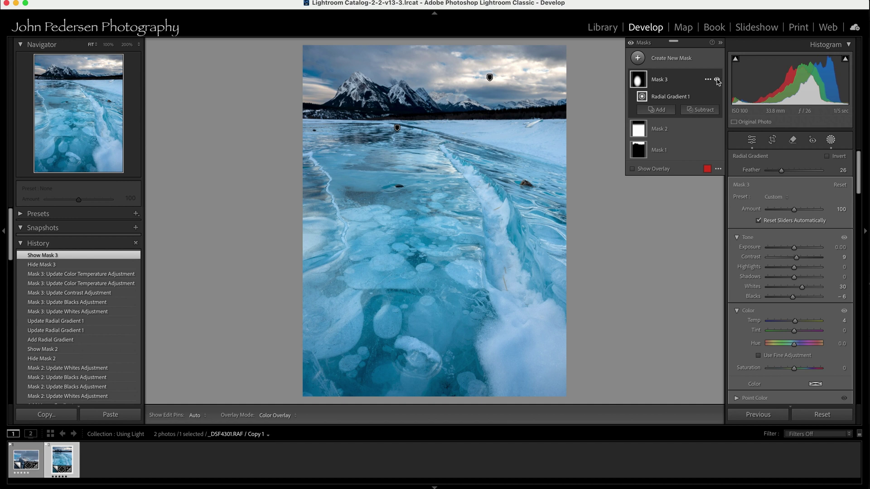
pyautogui.click(717, 80)
pyautogui.click(718, 81)
pyautogui.click(717, 80)
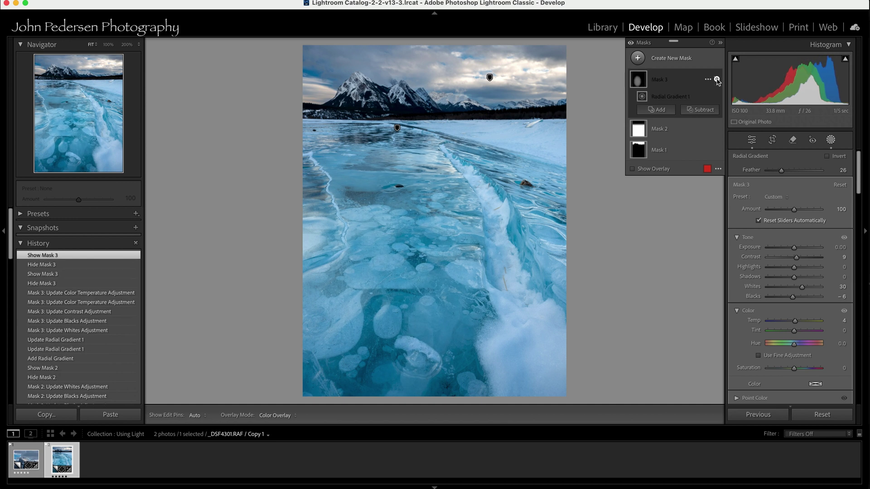
pyautogui.click(717, 80)
pyautogui.click(717, 80)
pyautogui.click(717, 80)
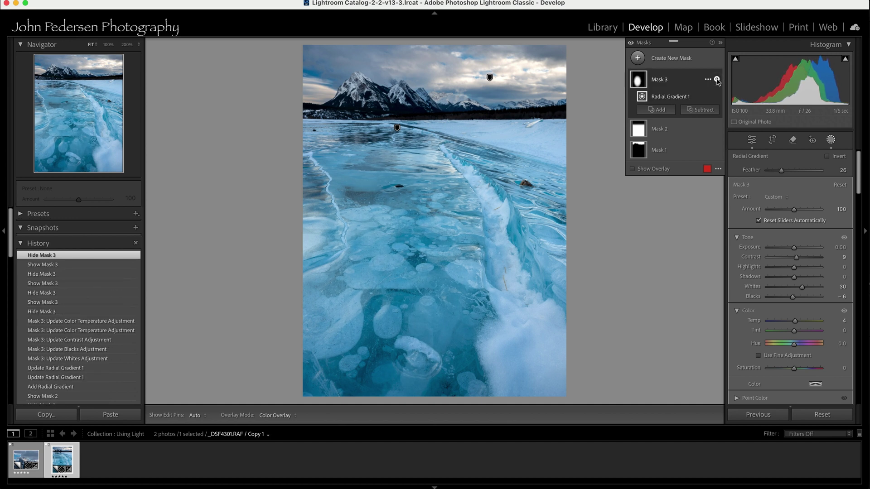
pyautogui.click(717, 80)
pyautogui.click(717, 80)
pyautogui.click(717, 80)
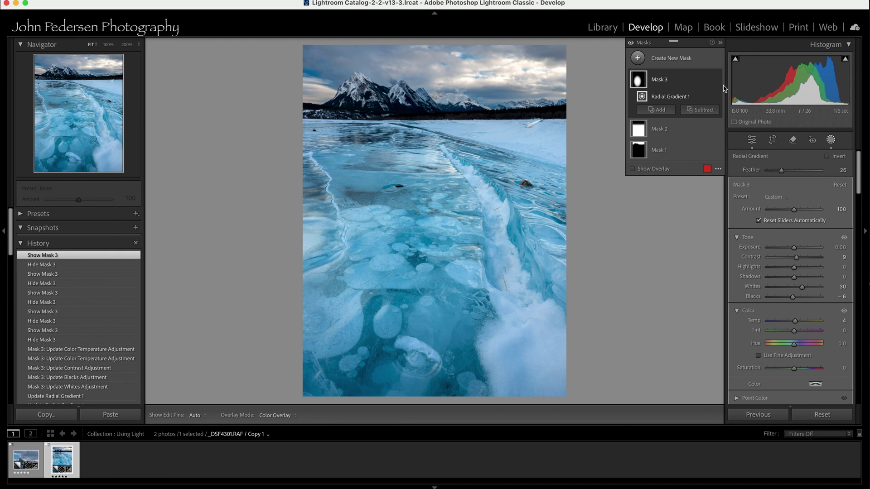
# Duplicate and invert Mask 3, and set the inverted mask's Exposure to -0.23 to darken the area around the bubbles
pyautogui.moveTo(719, 102)
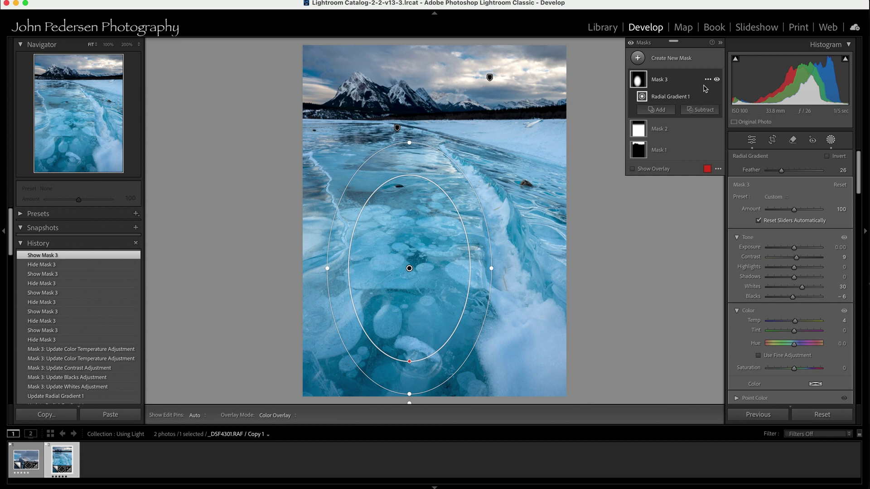
pyautogui.click(708, 79)
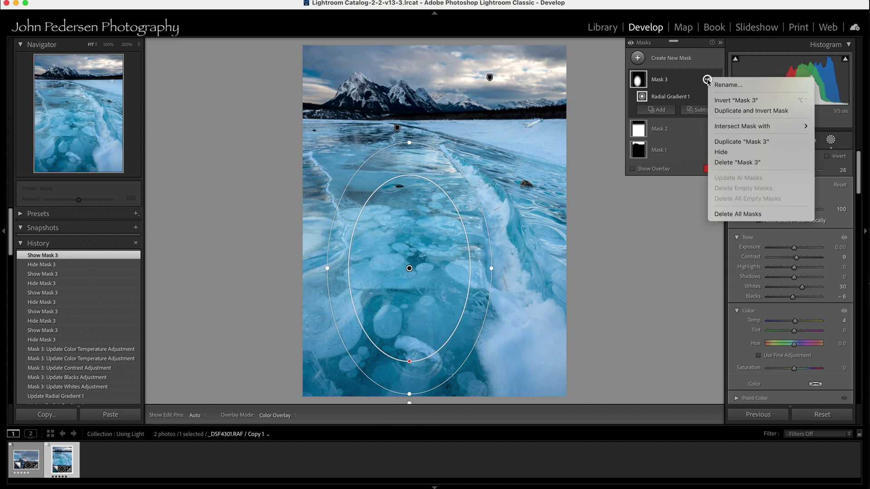
pyautogui.click(735, 112)
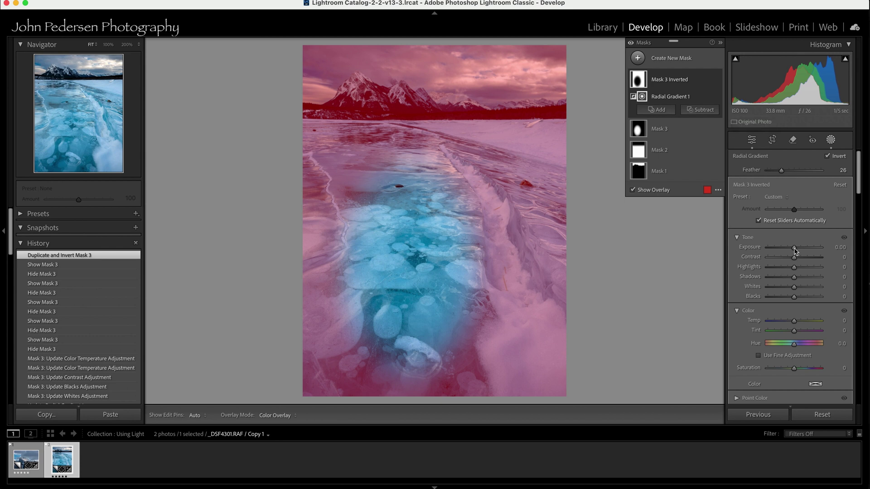
pyautogui.moveTo(796, 250); pyautogui.dragTo(792, 249)
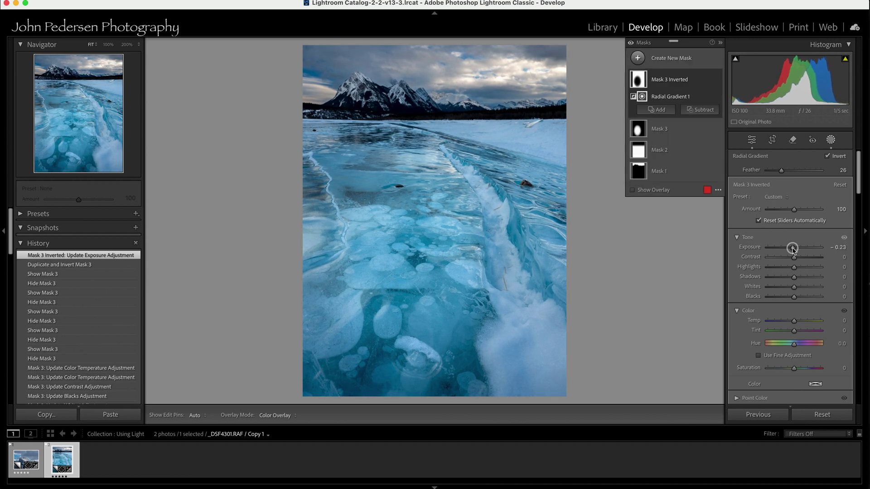
# Compare the photo with the inverted radial mask hidden and shown, and leave masking to view the edited photo
pyautogui.moveTo(371, 252)
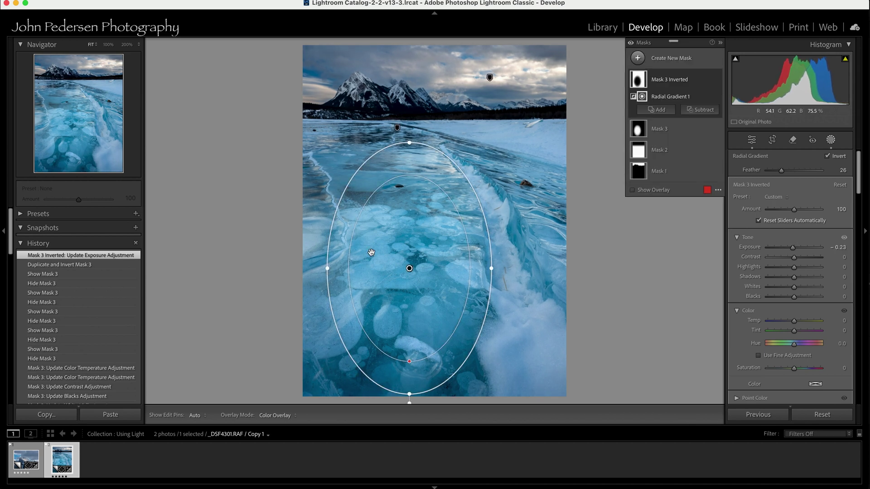
pyautogui.click(716, 79)
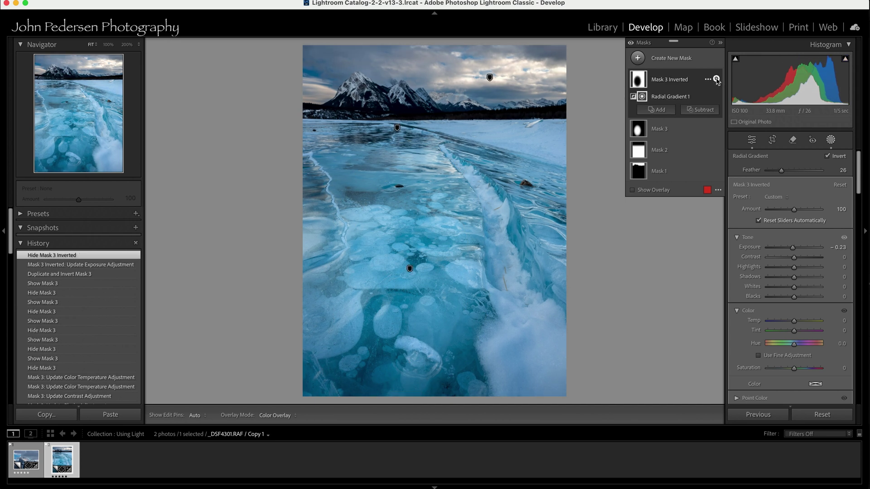
pyautogui.click(716, 79)
pyautogui.moveTo(462, 232)
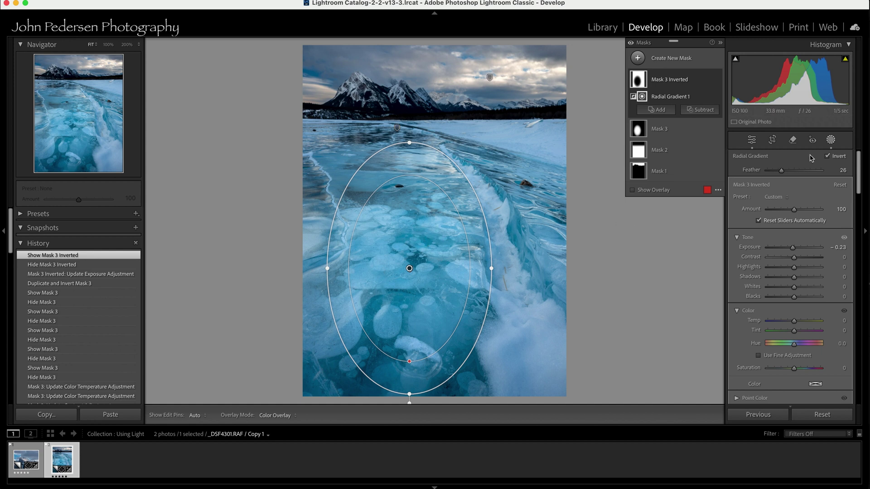
pyautogui.click(831, 140)
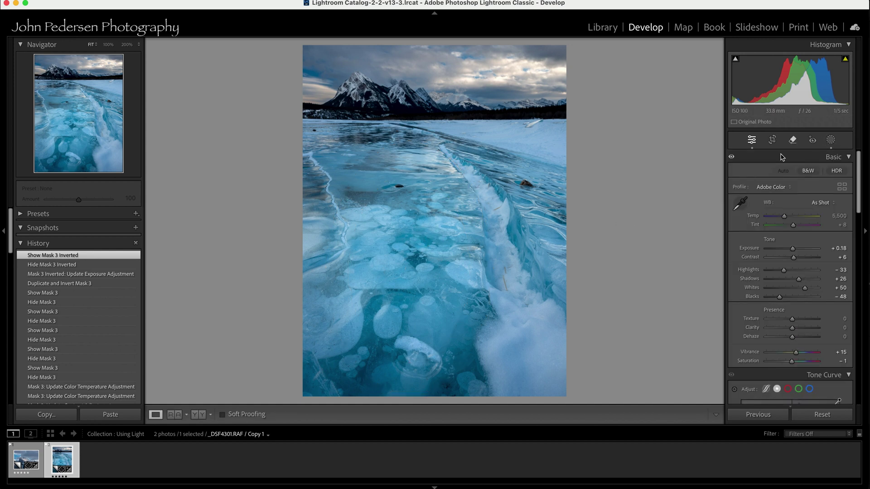